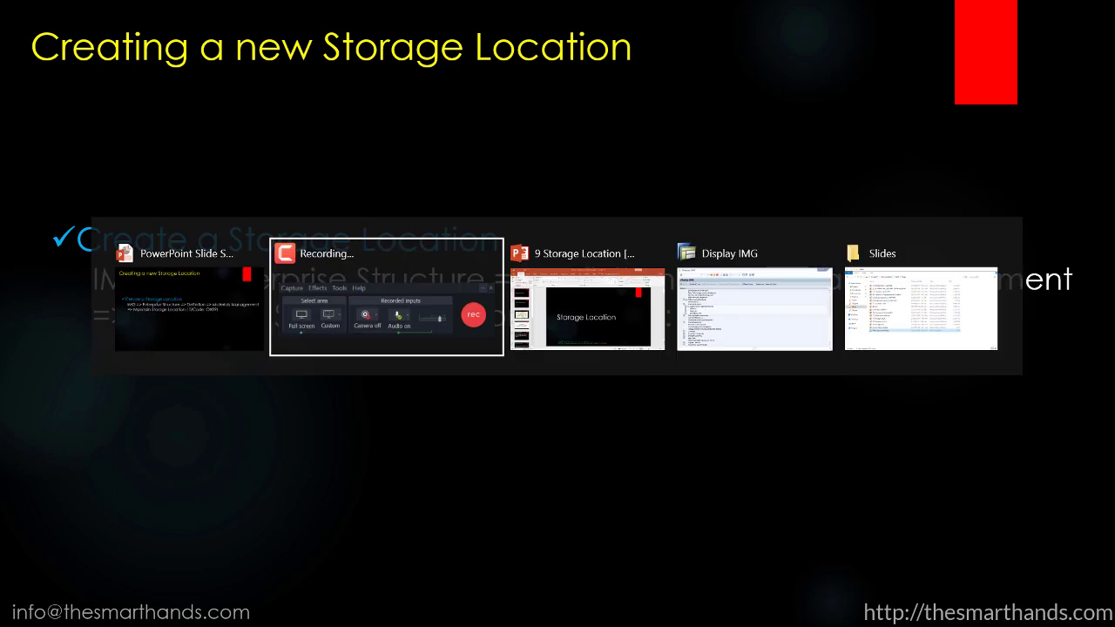
key("alt+Tab")
key("alt+Tab")
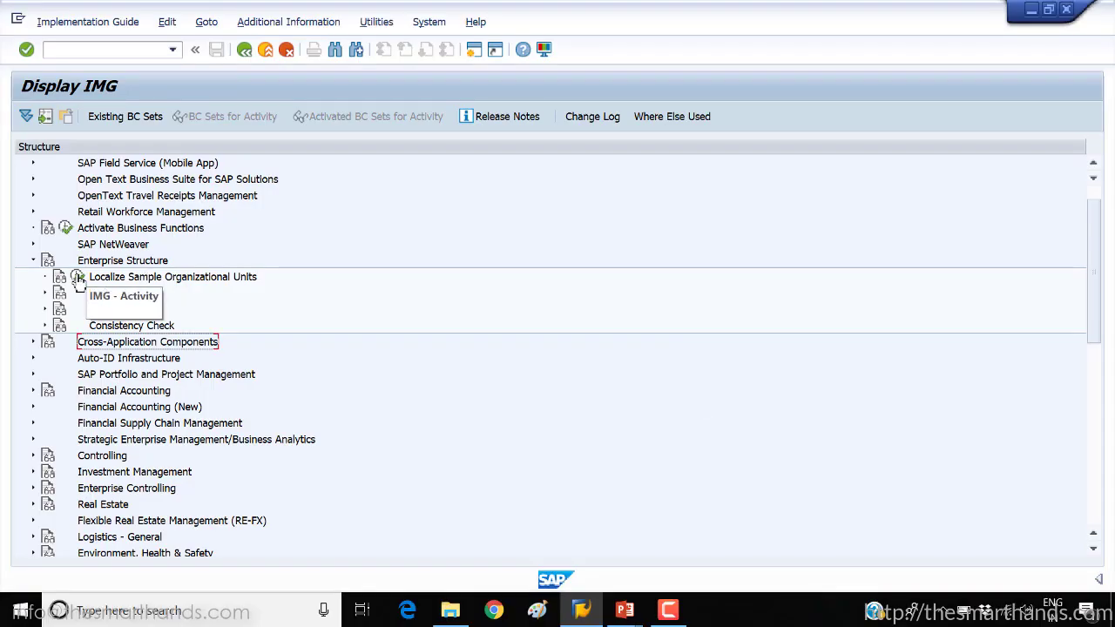
Step: Run Maintain storage location under Enterprise Structure > Definition > Materials Management
left_click(113, 260)
left_click(45, 293)
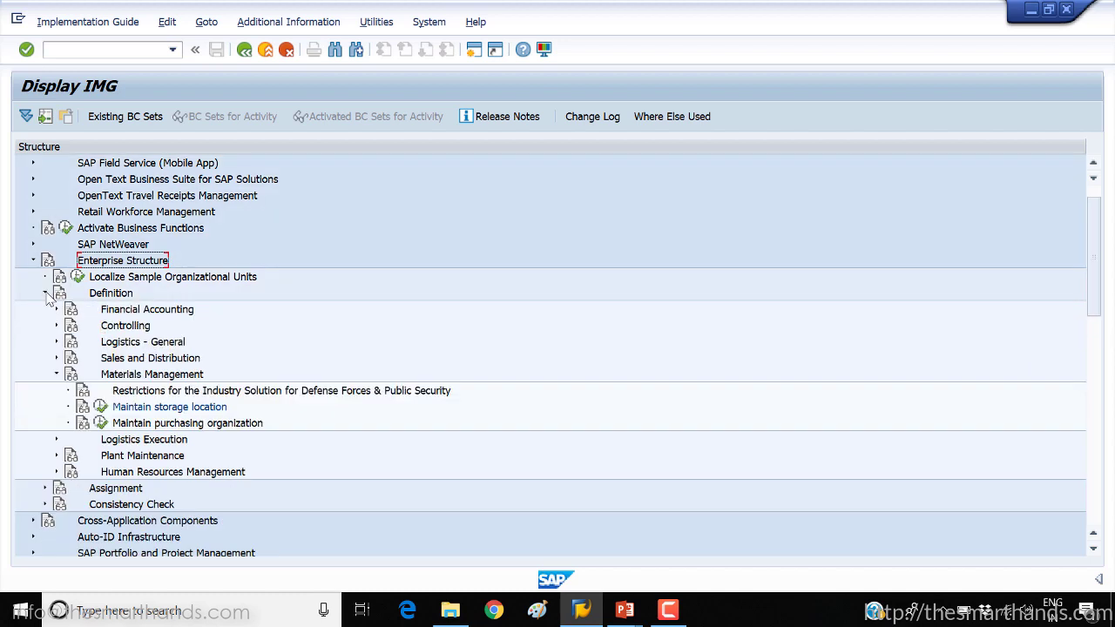
left_click(136, 376)
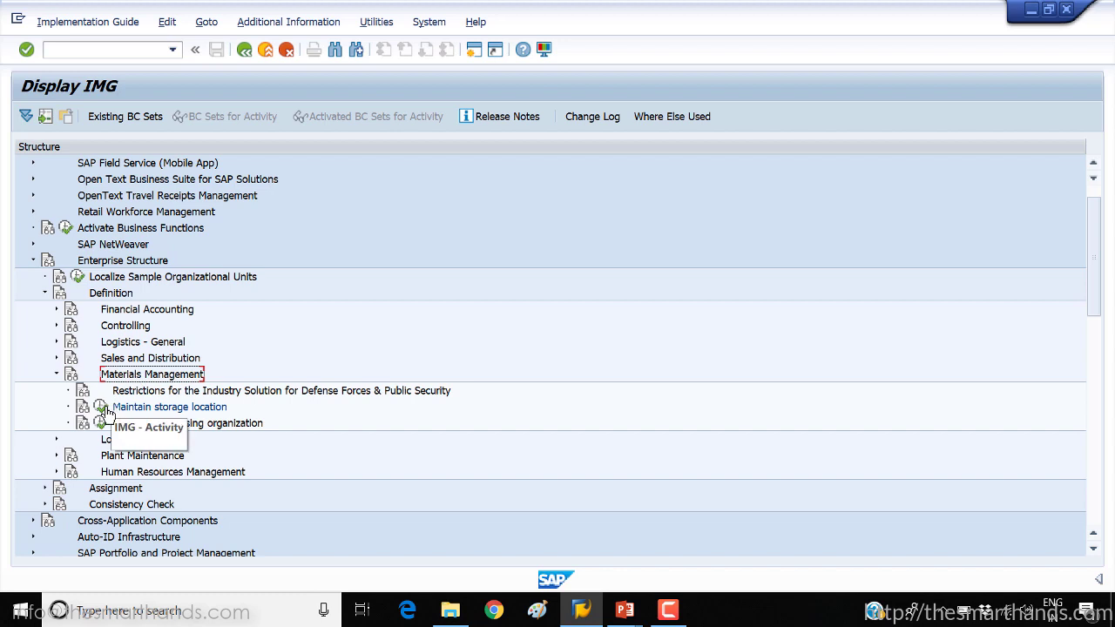
left_click(103, 408)
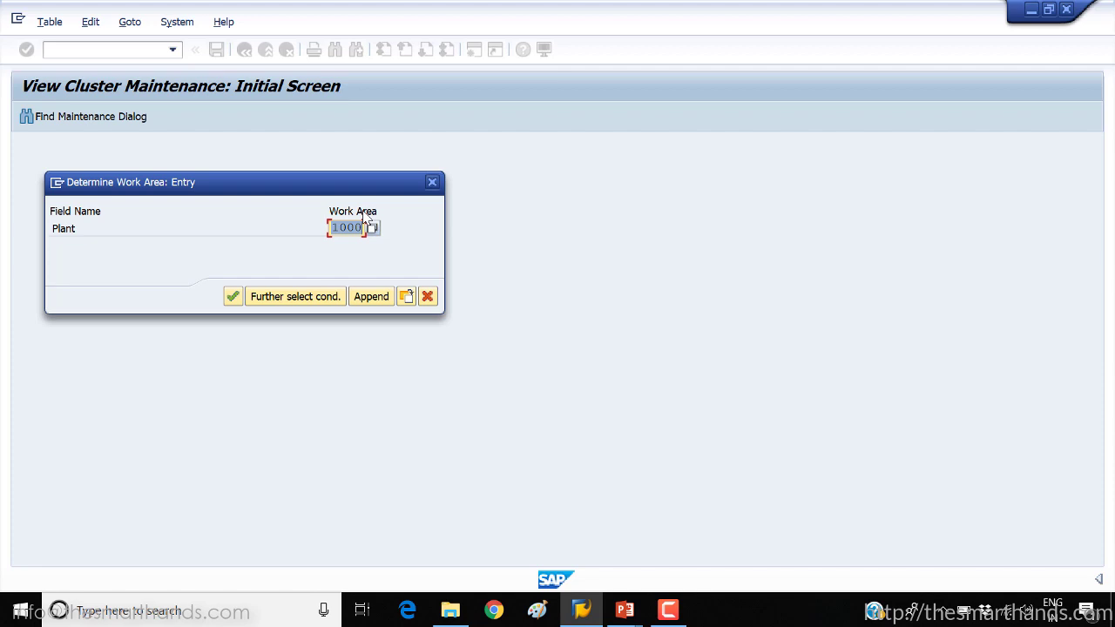
Step: Enter plant YWMS as the work area to open its empty storage location list
type("YWMS")
left_click(232, 297)
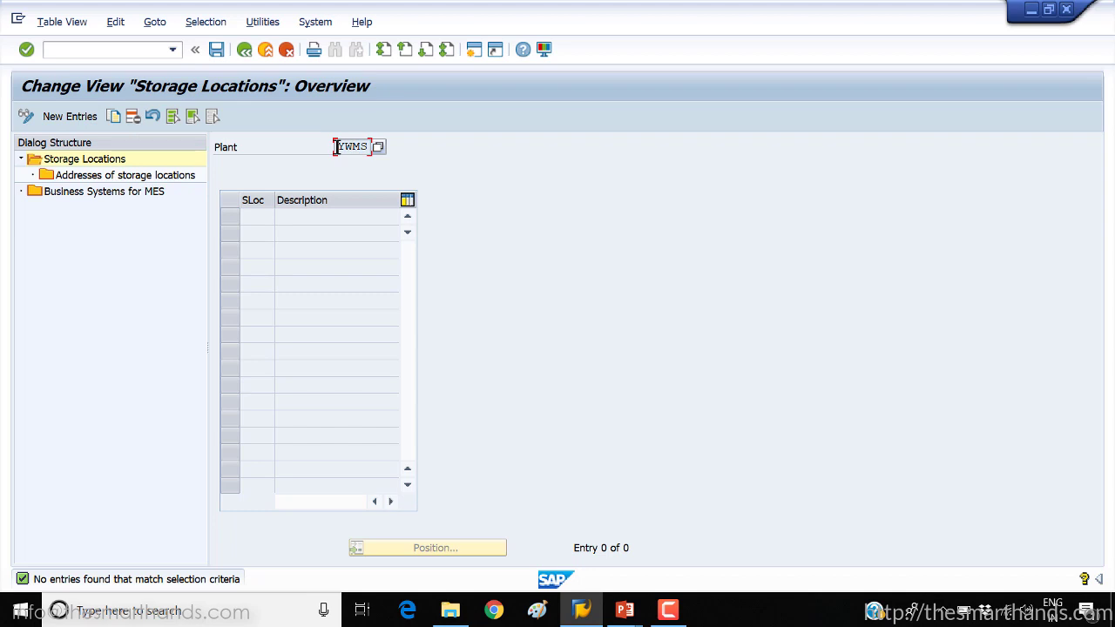
Step: Add a new entry for storage location 0010 with description 'IM Only'
left_click_drag(336, 147, 373, 147)
left_click(69, 119)
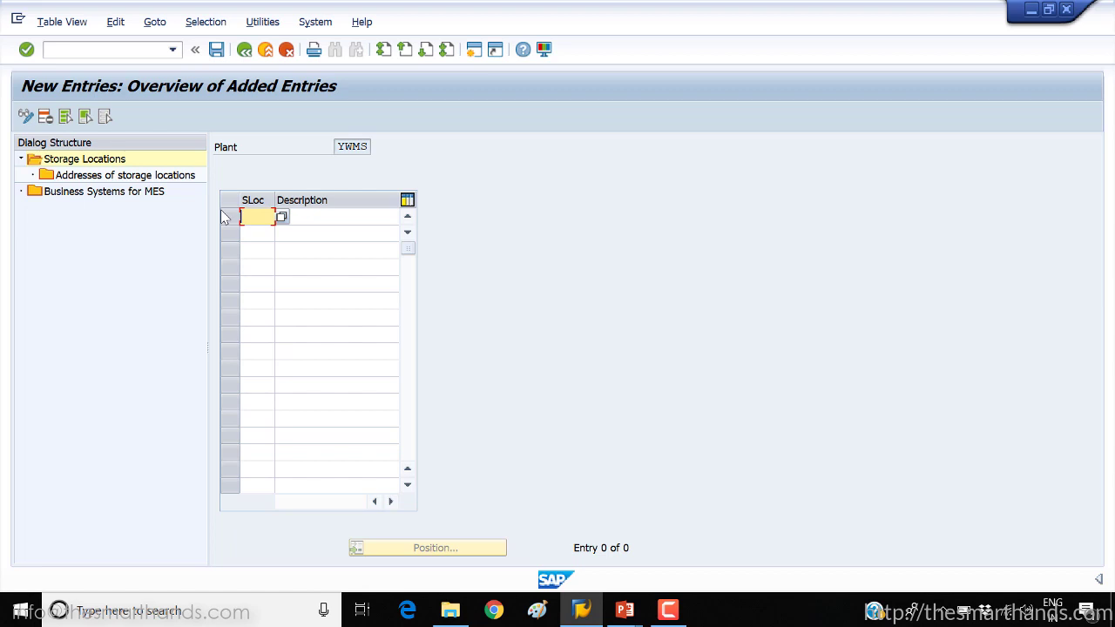
type("ZZ")
key("BackSpace")
key("BackSpace")
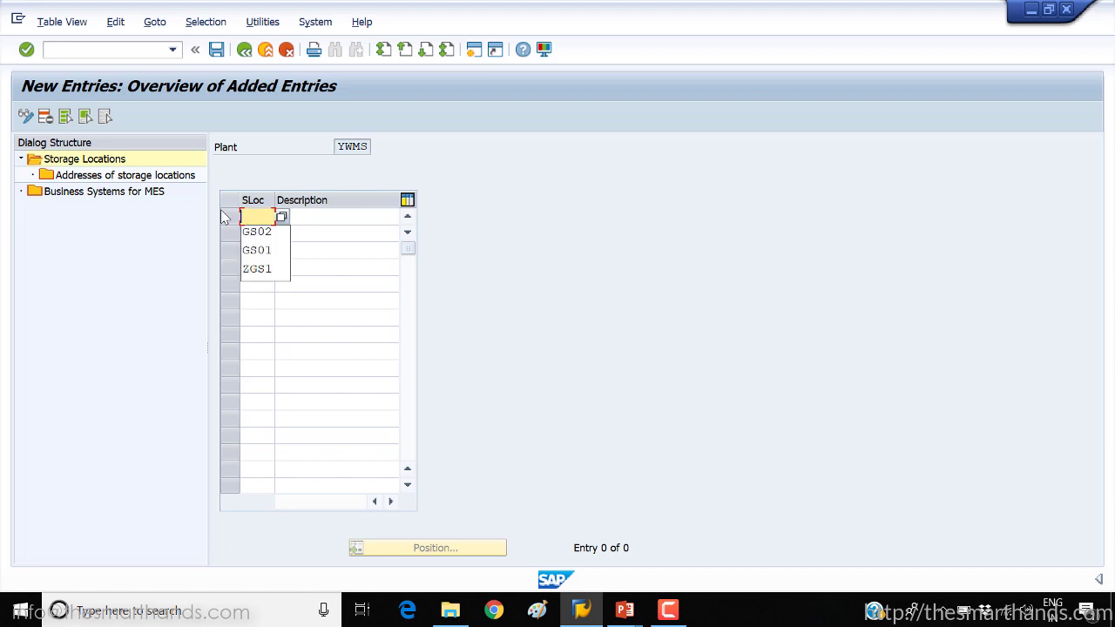
type("0001")
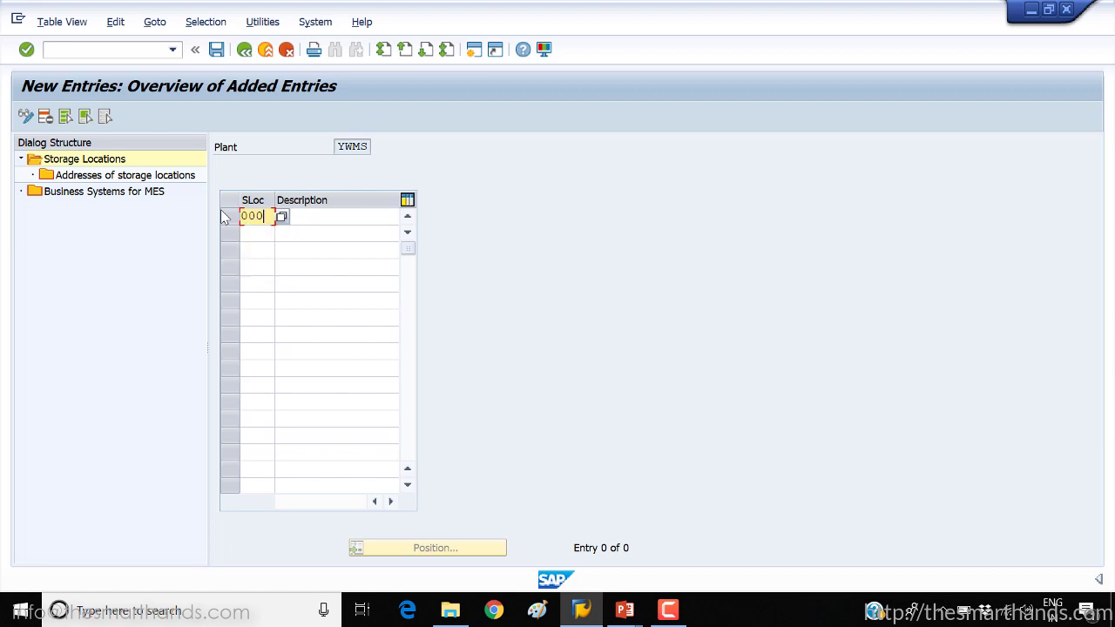
left_click(305, 215)
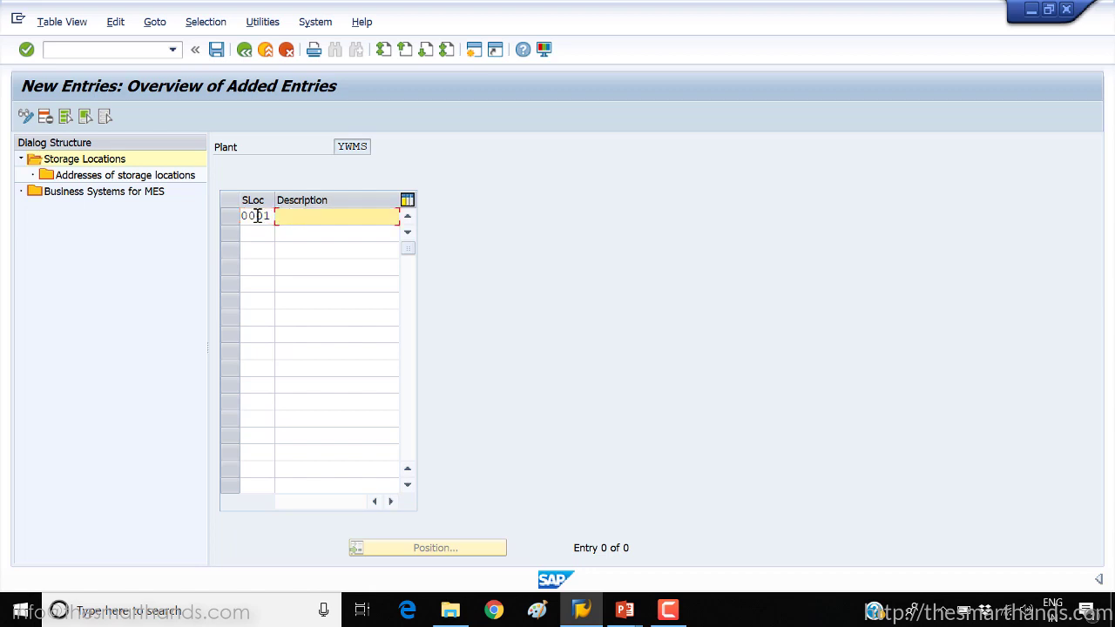
left_click_drag(257, 215, 274, 216)
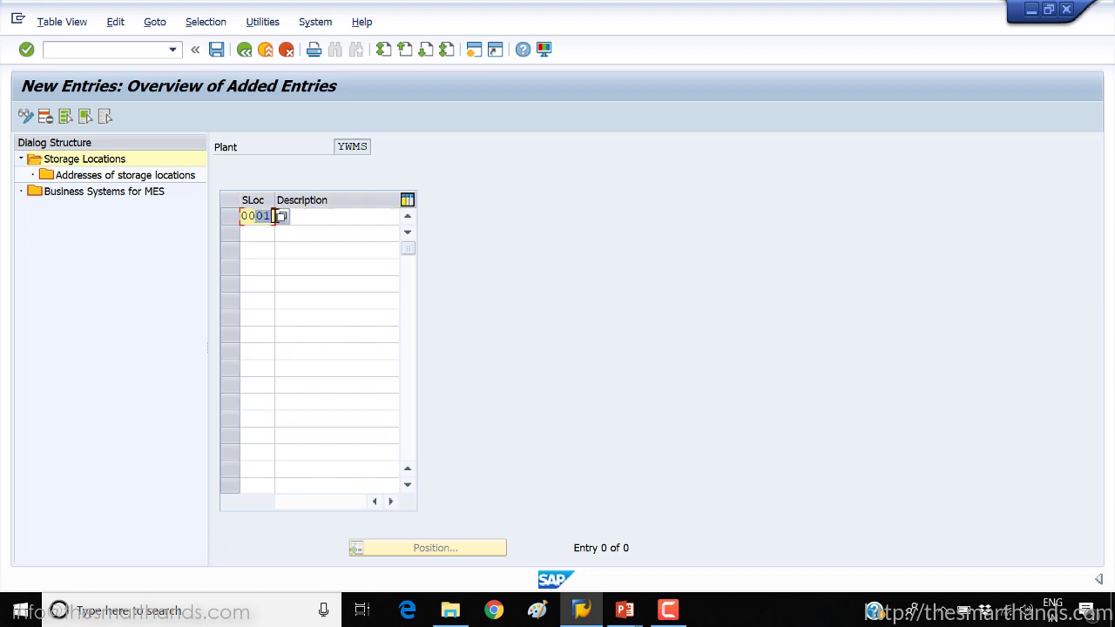
type("10")
left_click(316, 214)
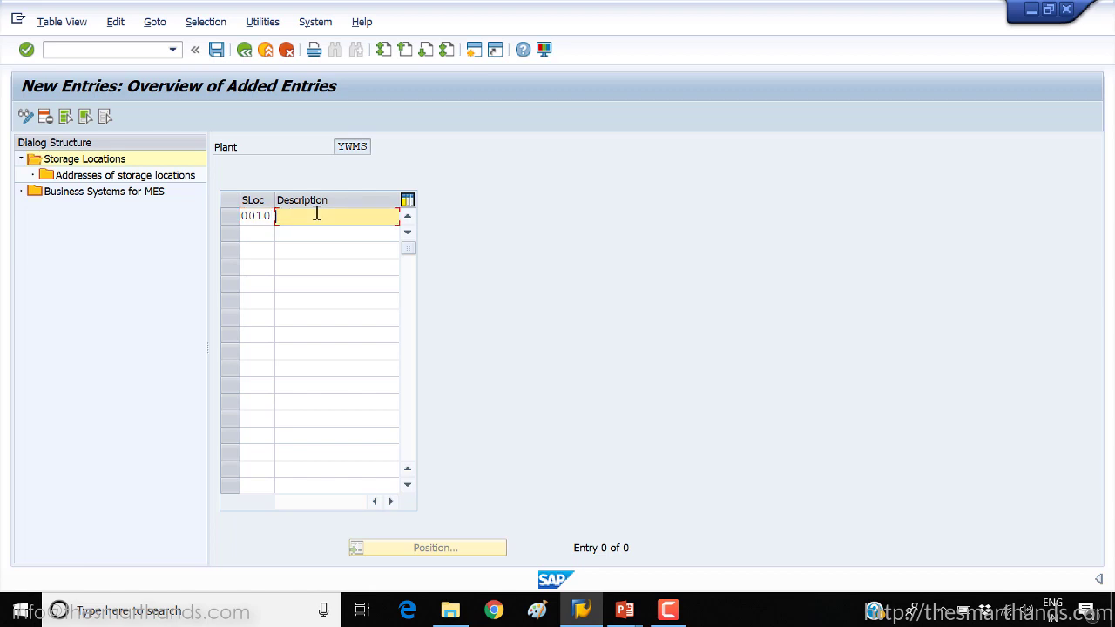
type("IM Onl")
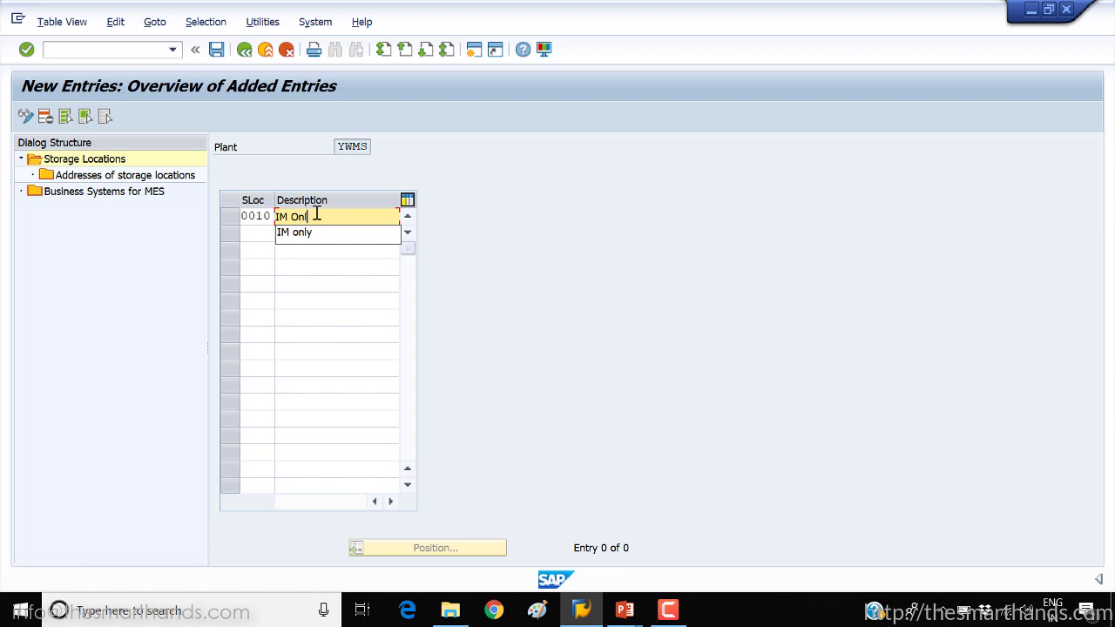
type("y")
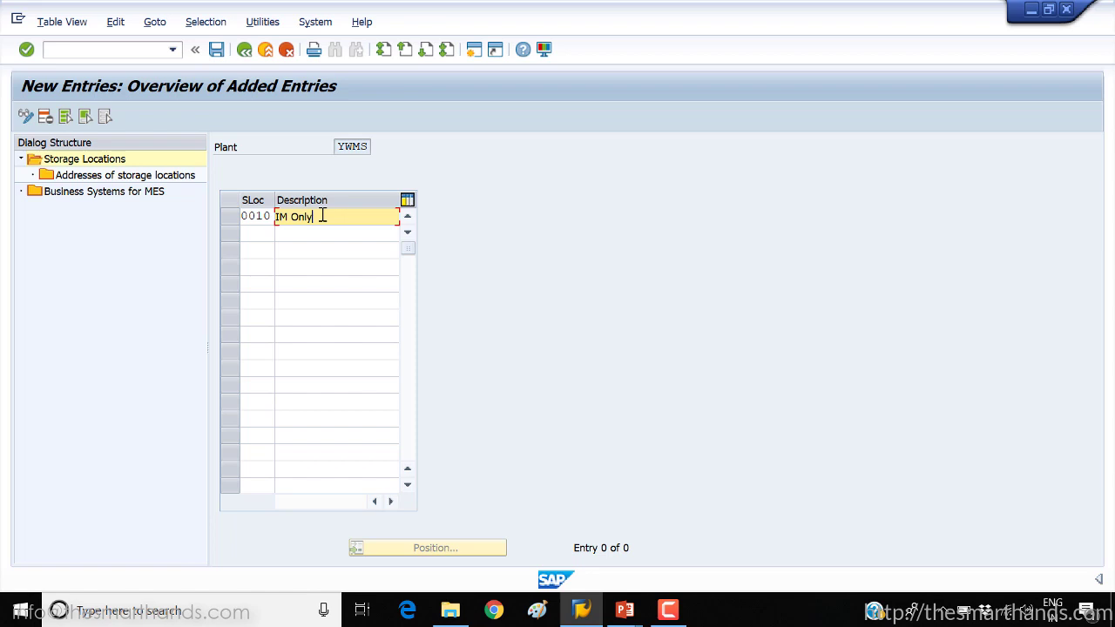
Step: Add storage location 0020 with description 'WM Storage' in the next row
left_click(258, 232)
type("0")
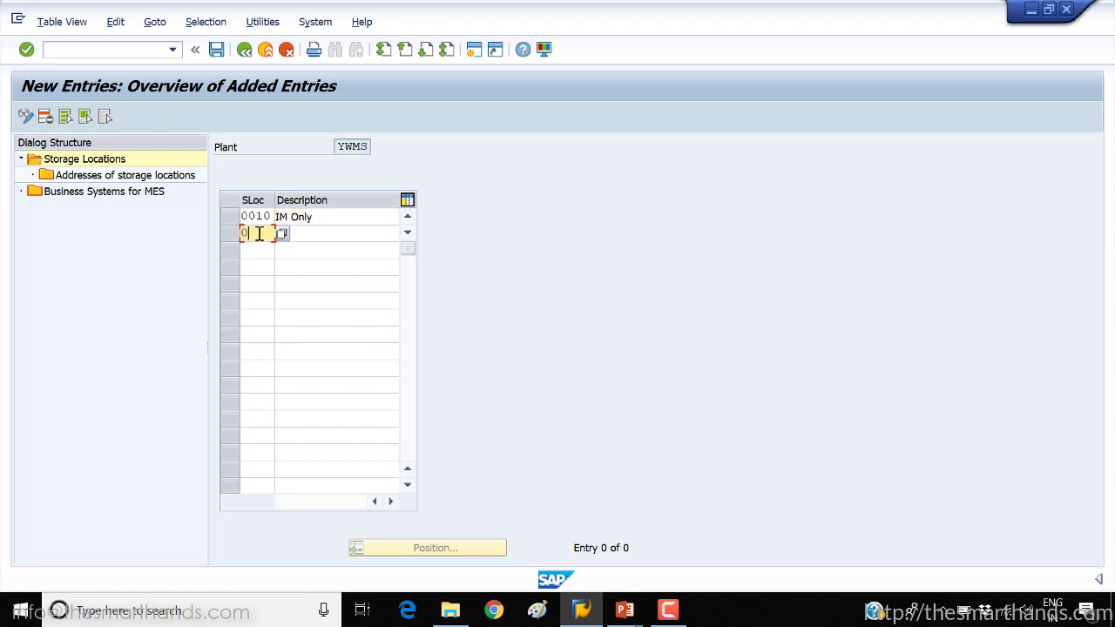
type("020")
key("Tab")
type("W")
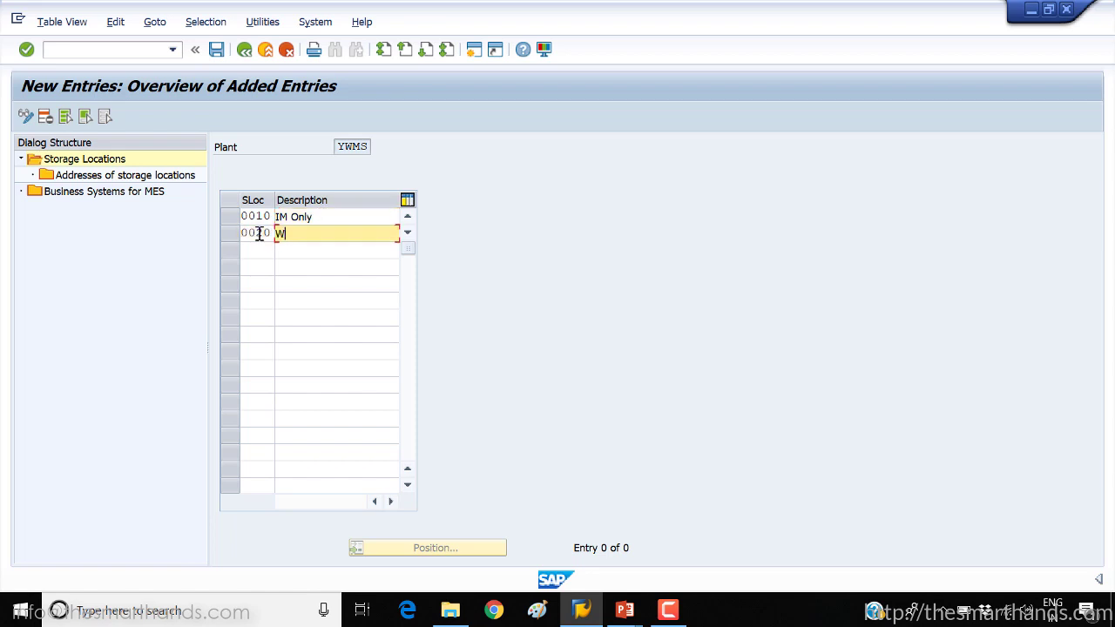
type("M Storage")
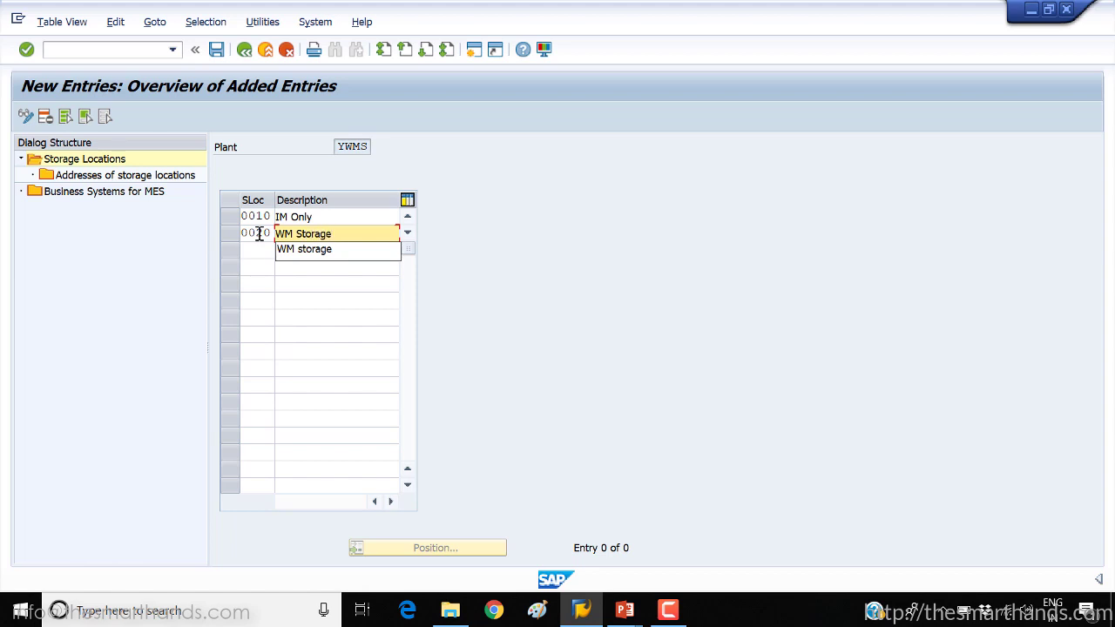
key("BackSpace")
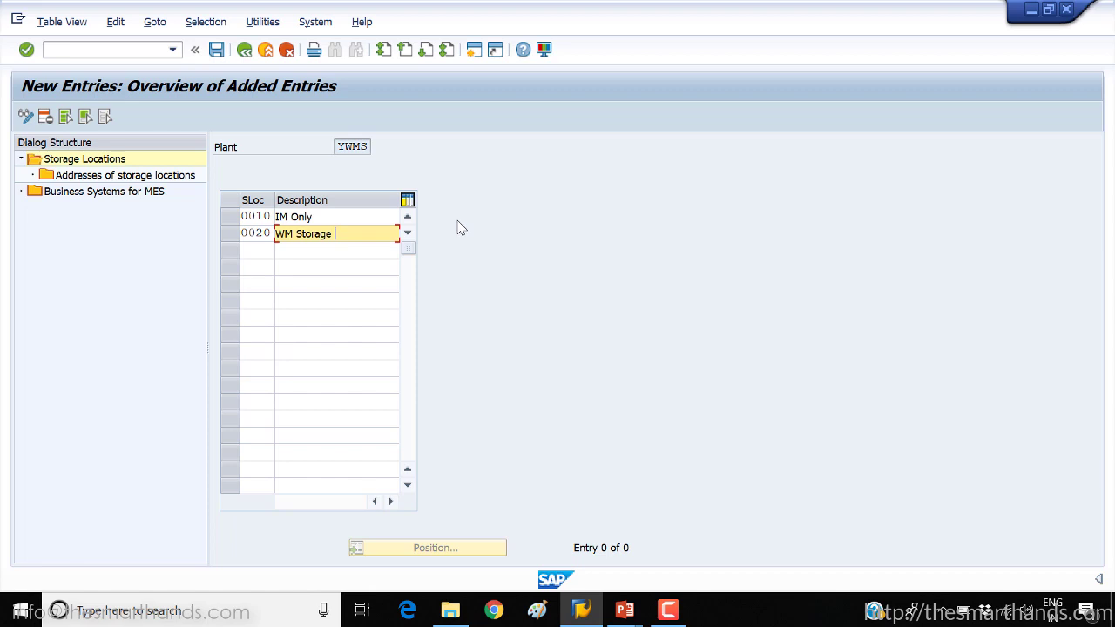
Step: Save locations 0010 and 0020 under the WMS org structure customizing request
left_click(217, 50)
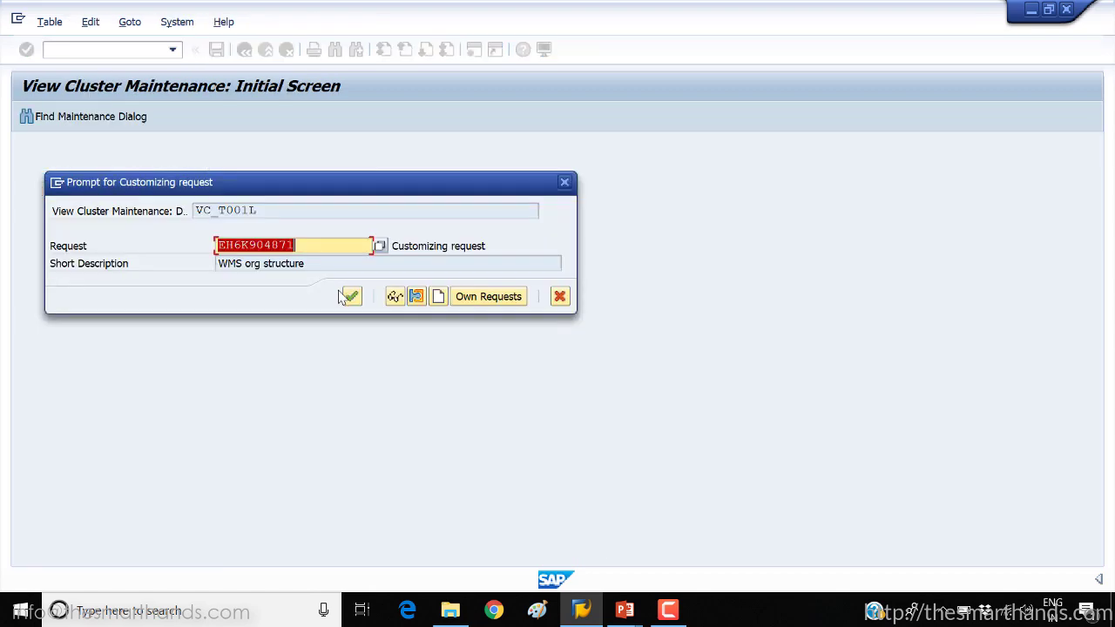
left_click(351, 296)
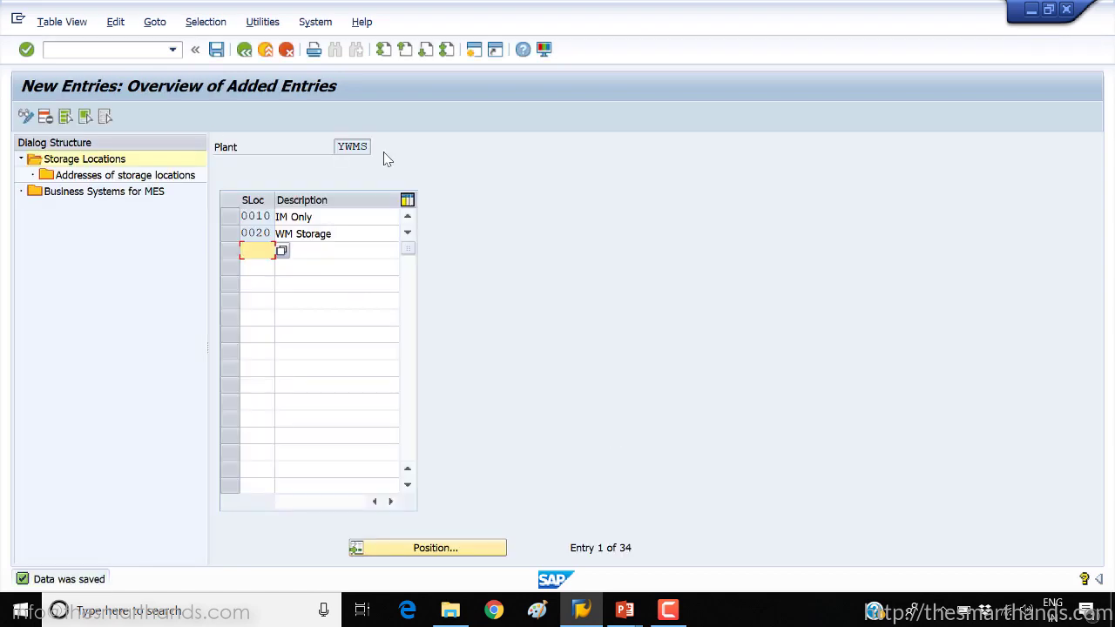
Step: Reopen Maintain storage location for plant YWMS to confirm 0010 and 0020 are listed
left_click(251, 53)
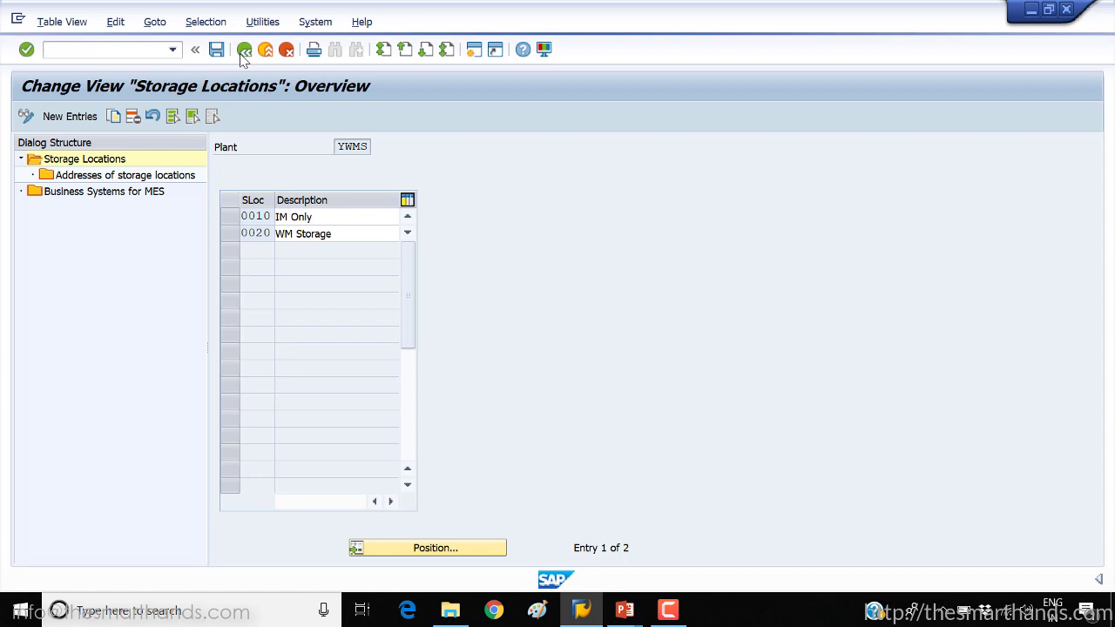
left_click(244, 52)
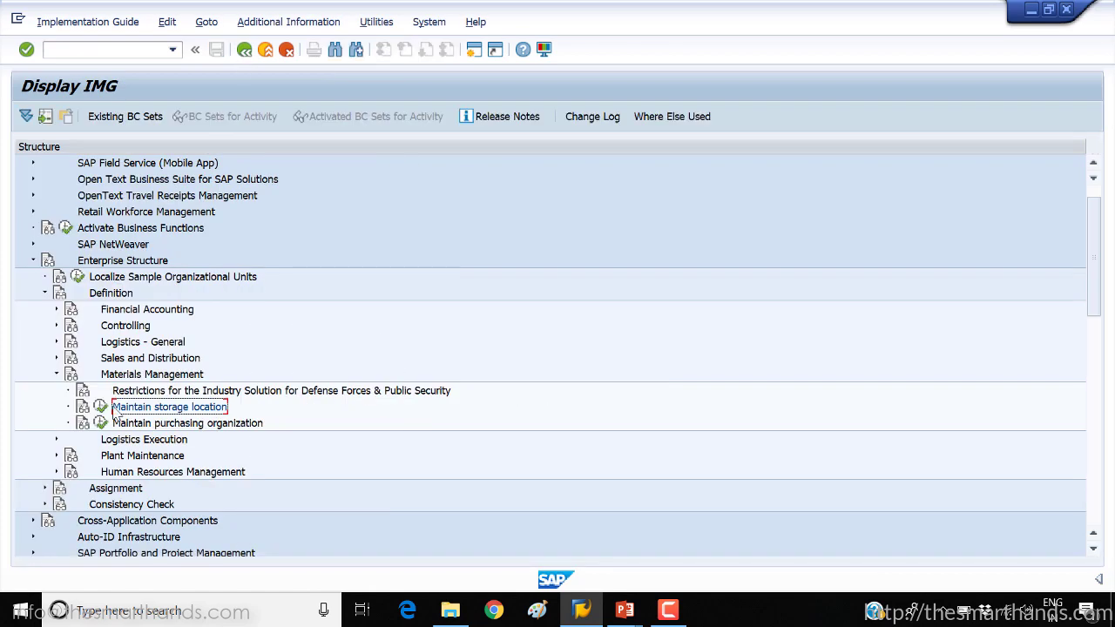
left_click(100, 407)
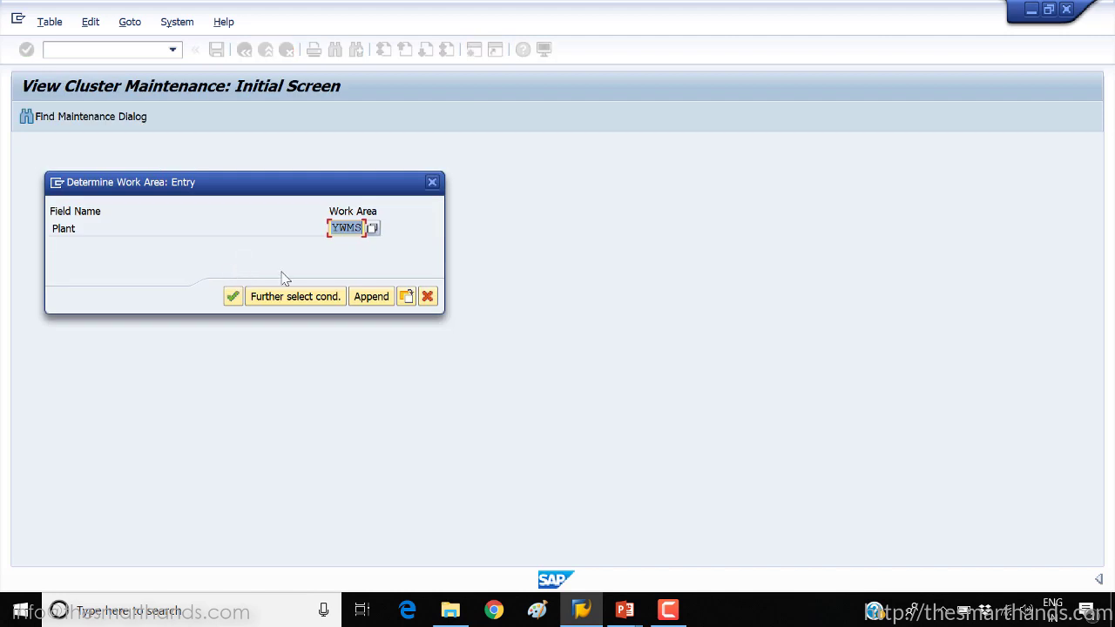
left_click(233, 296)
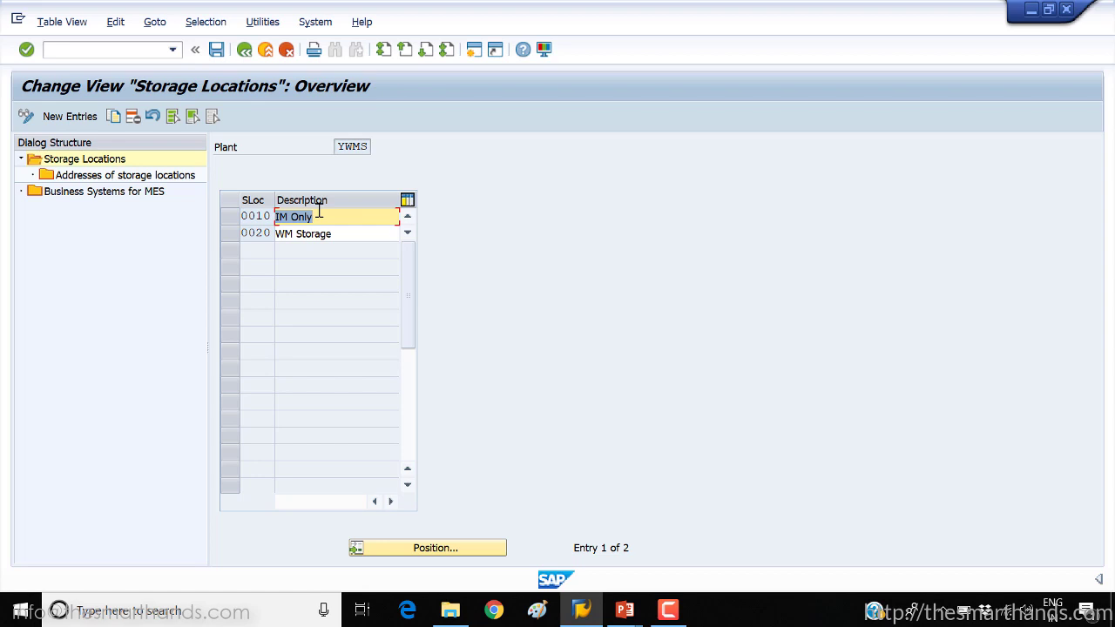
Step: Return to the PowerPoint slide show window with Alt+Tab
key("alt+Tab")
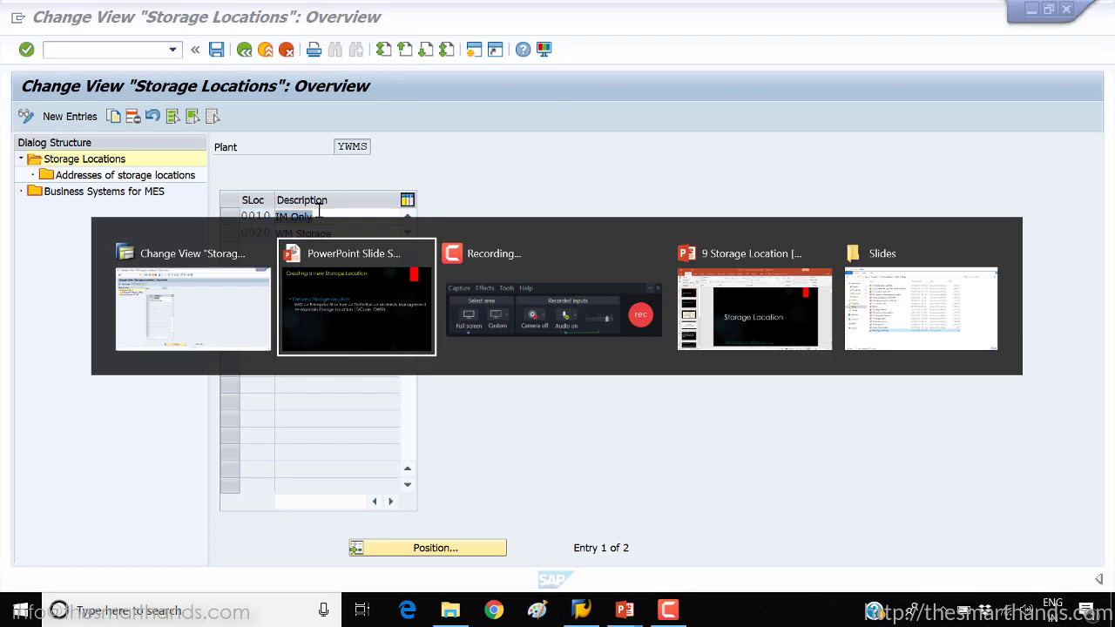